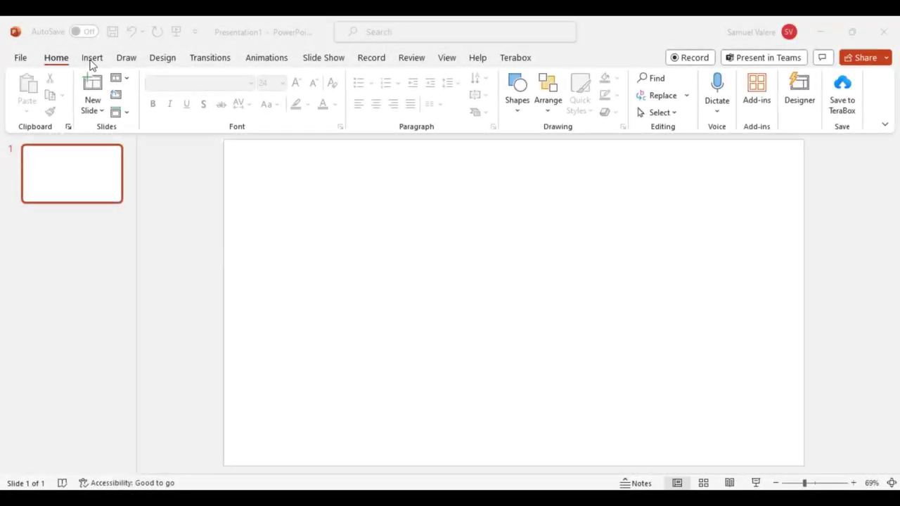
Insert the CR7 portrait picture from this device onto the slide
click(92, 59)
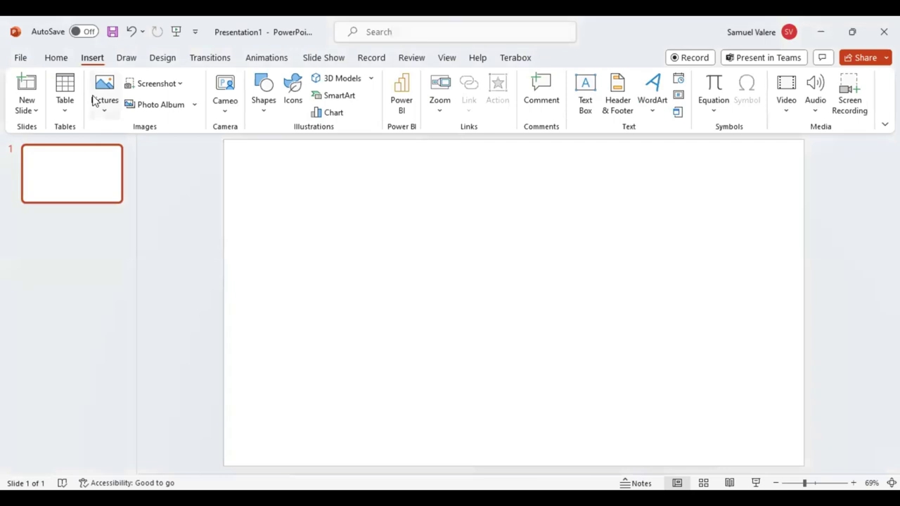
click(99, 100)
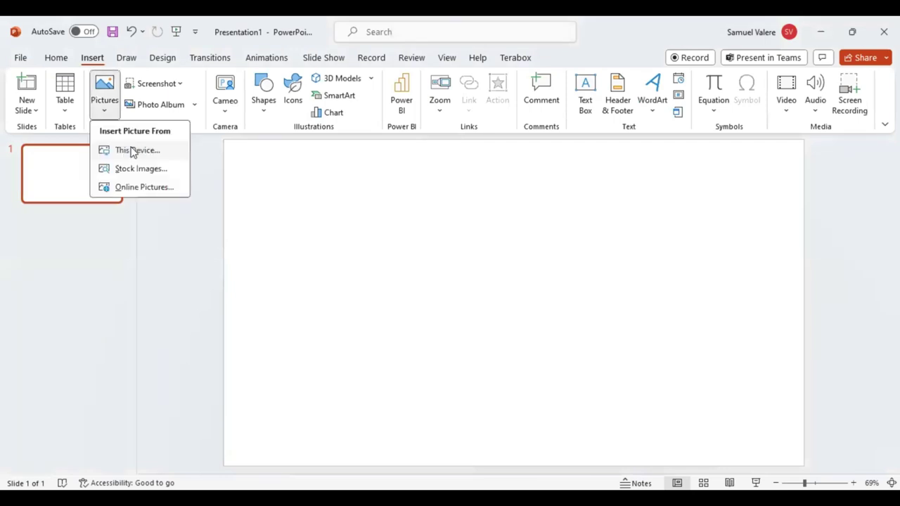
click(133, 151)
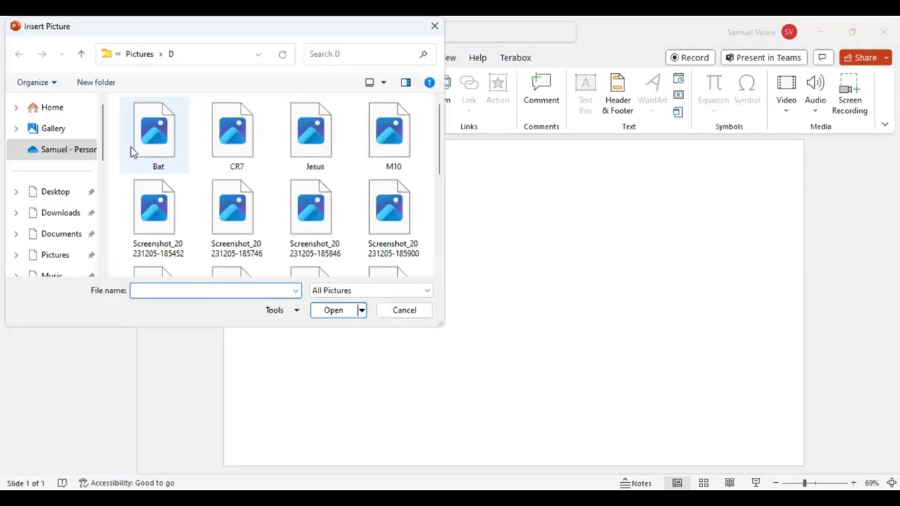
double_click(234, 145)
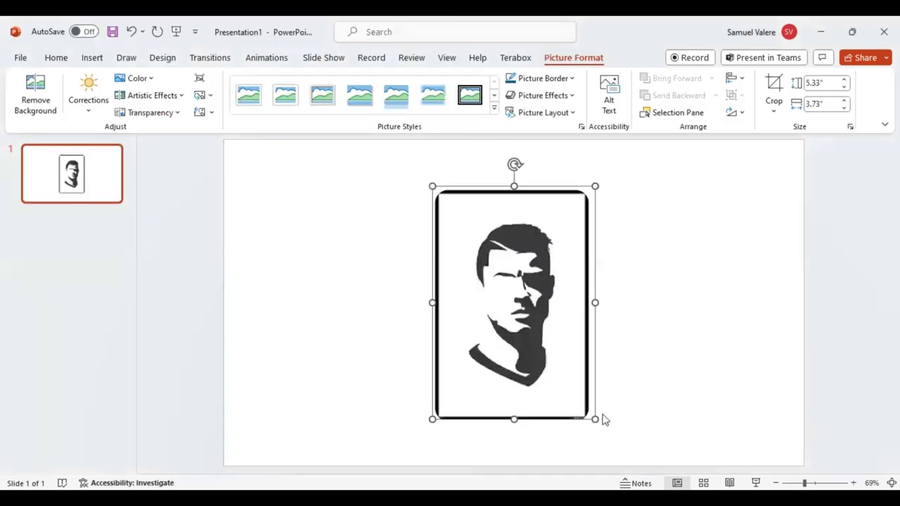
Enlarge the portrait to about 7.15 by 5 inches and move it higher
drag(596, 419, 634, 473)
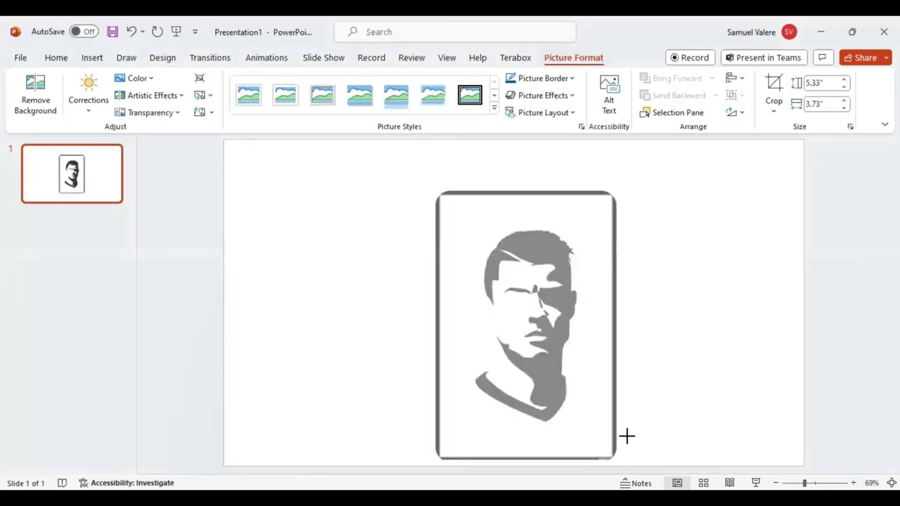
drag(562, 400, 559, 366)
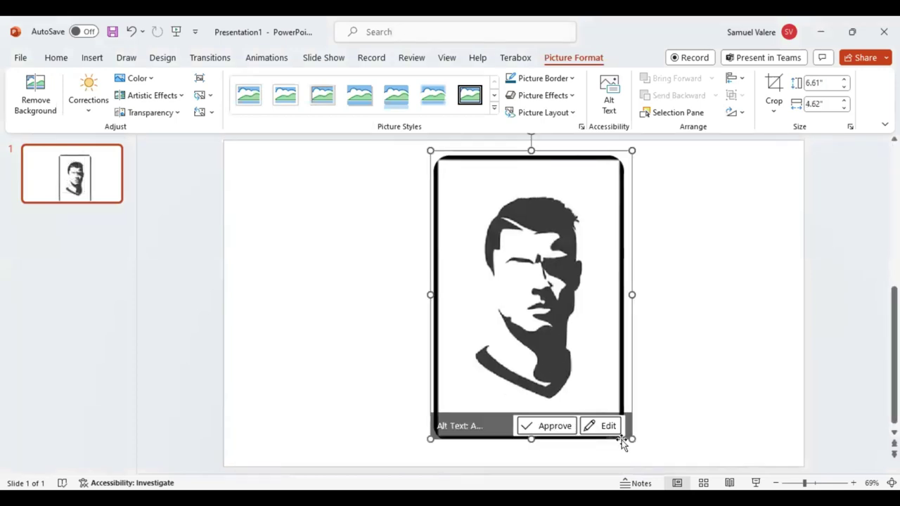
drag(632, 439, 648, 462)
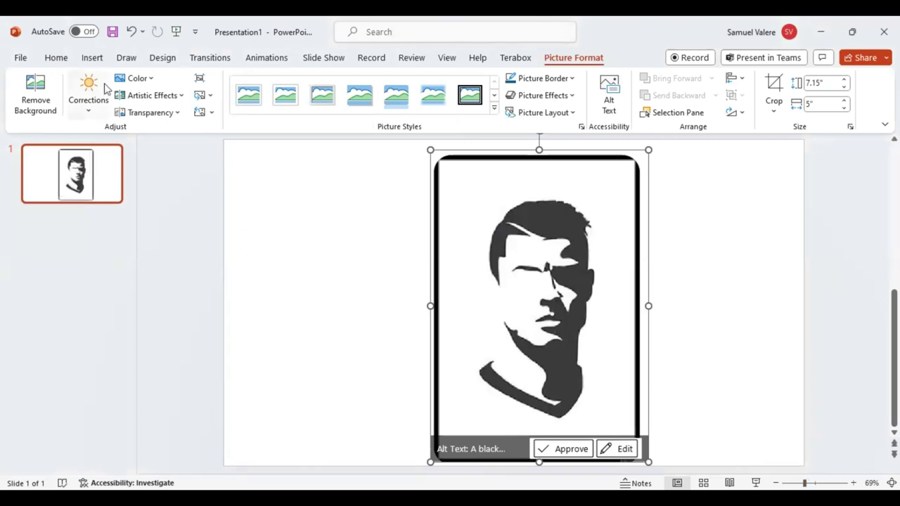
Choose a shape from the Shapes gallery and start drawing it over the portrait
click(94, 59)
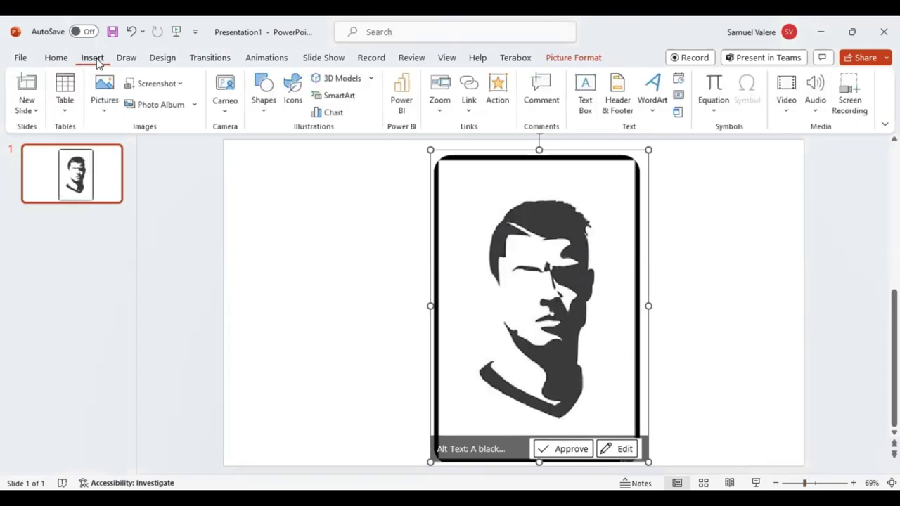
click(266, 107)
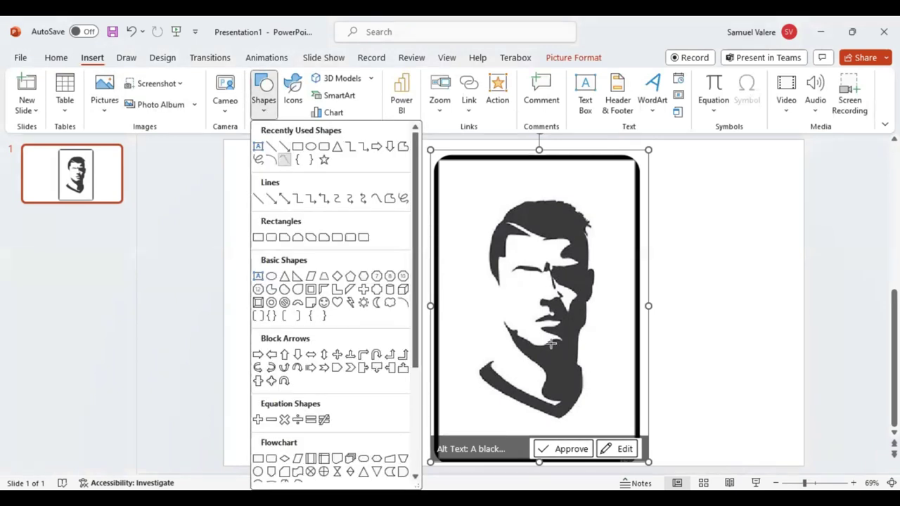
click(283, 160)
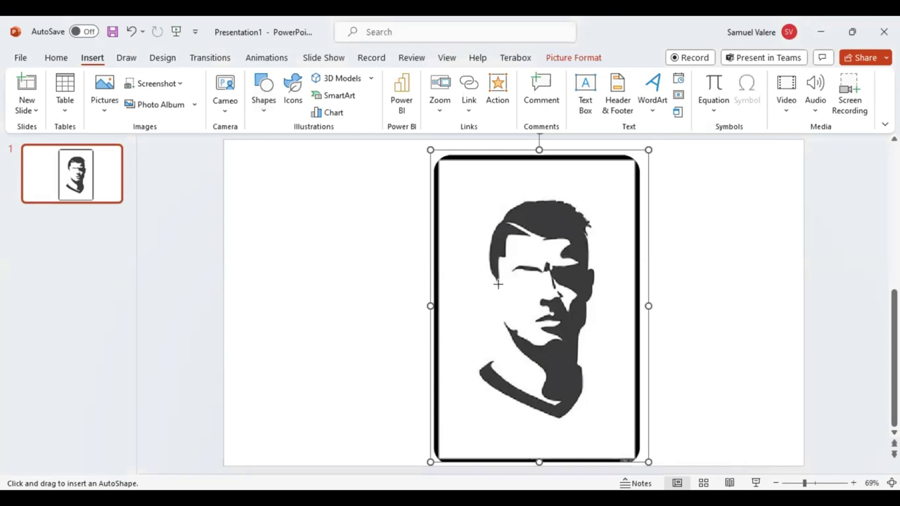
drag(499, 284, 499, 278)
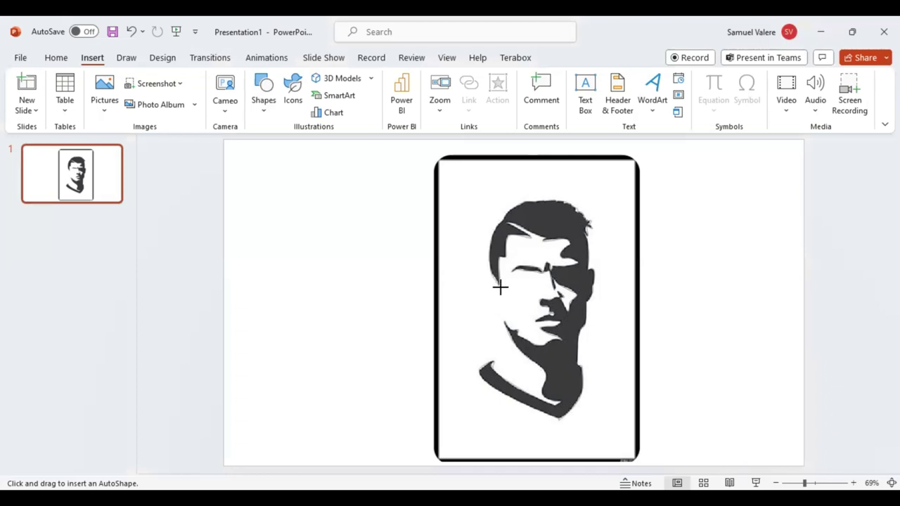
Close the traced face outline and delete the framed photo behind it
click(500, 285)
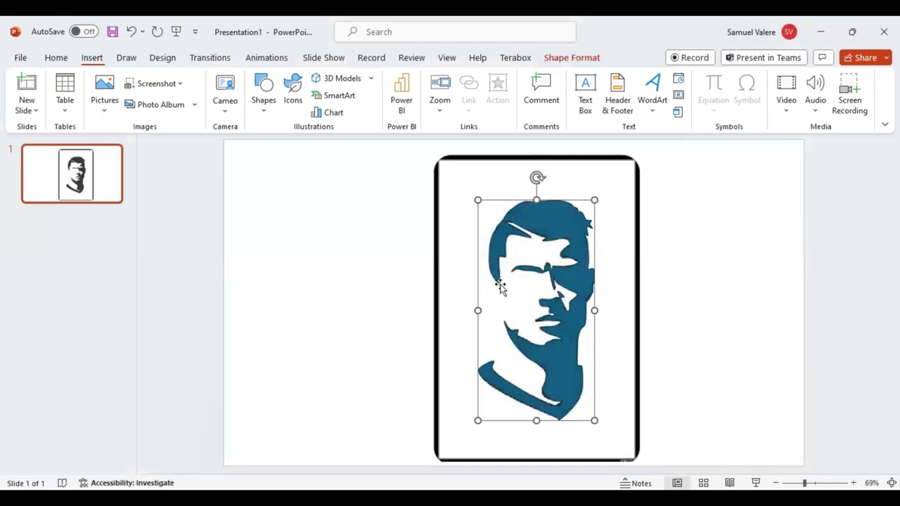
click(618, 327)
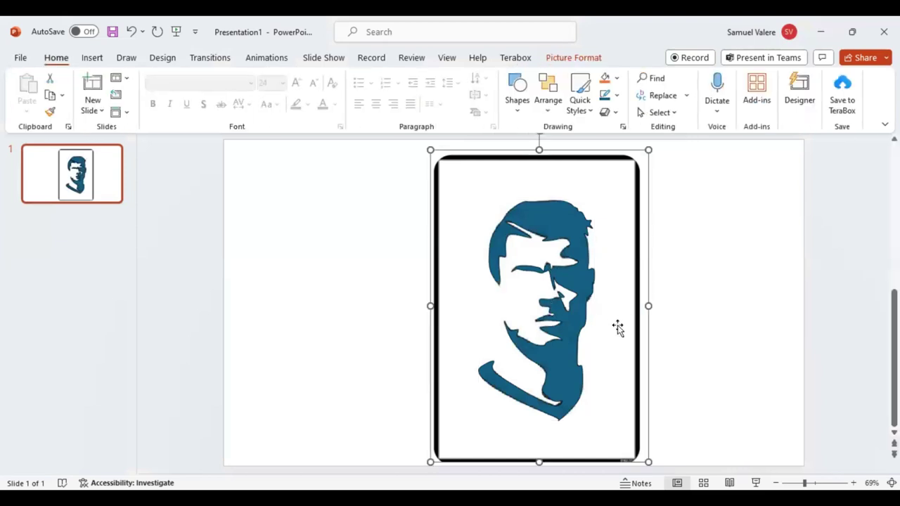
key(Delete)
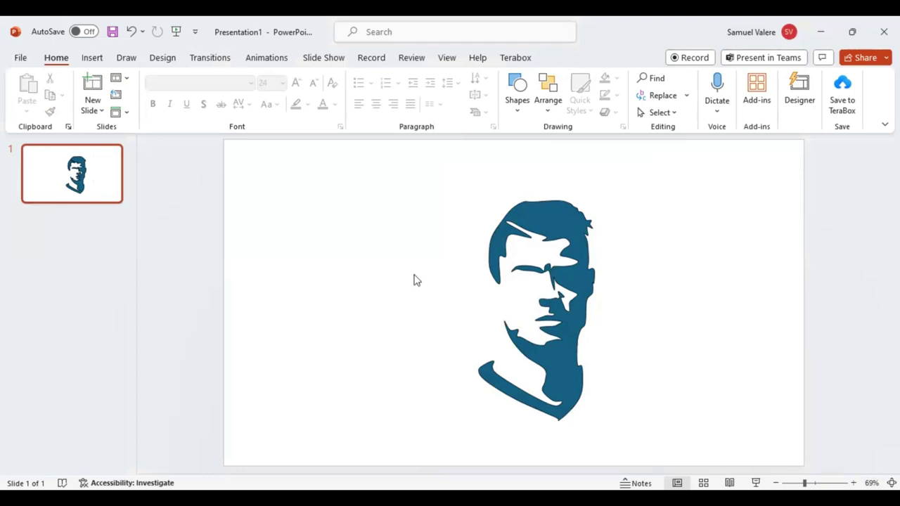
Select the traced face silhouette and change its fill from blue to black
drag(454, 160, 667, 432)
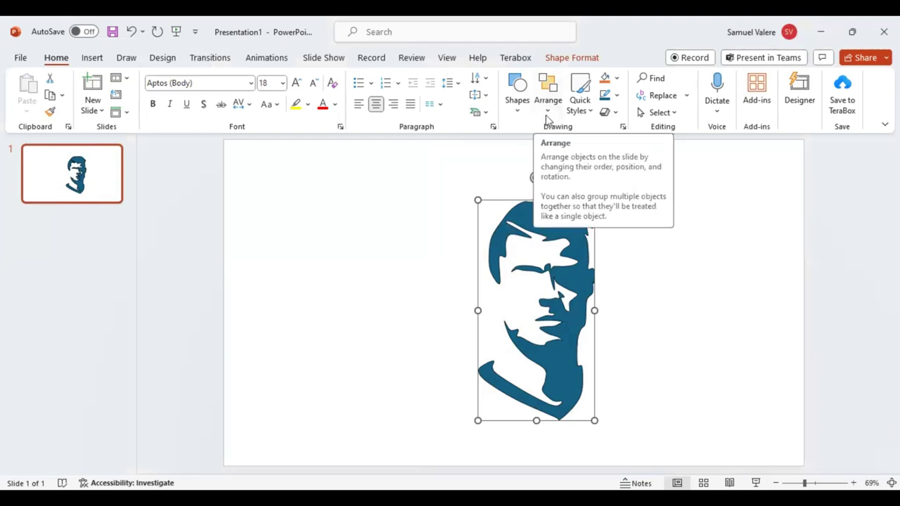
click(571, 58)
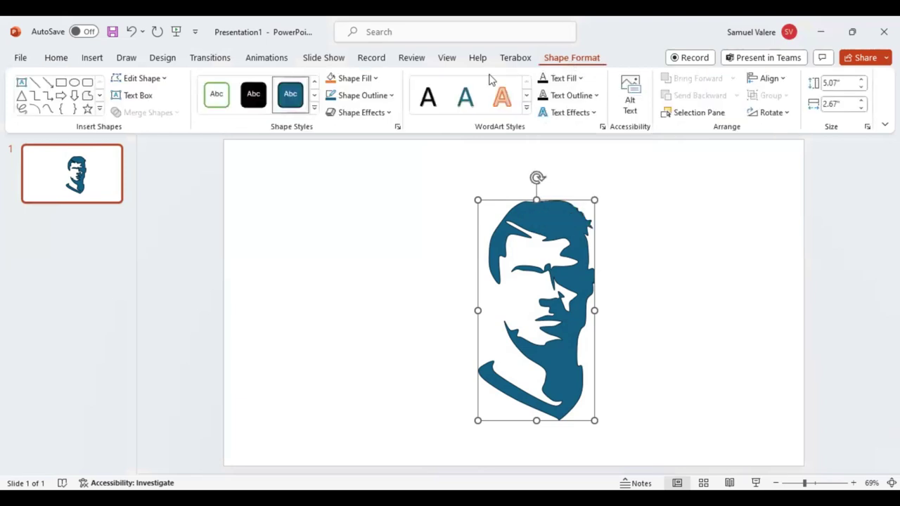
click(377, 79)
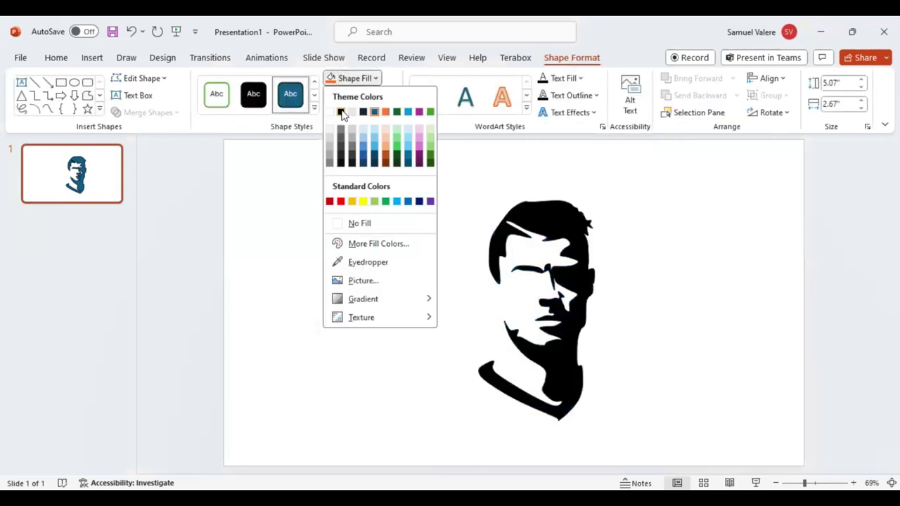
click(340, 112)
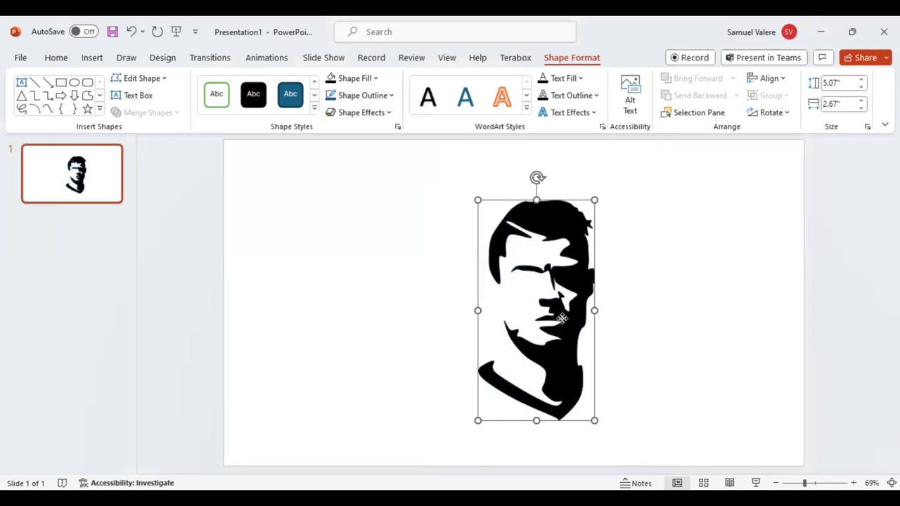
Drag the black silhouette upward until it snaps to the slide's centre guide
mouse_move(562, 319)
mouse_down()
mouse_move(562, 304)
mouse_move(533, 292)
mouse_up()
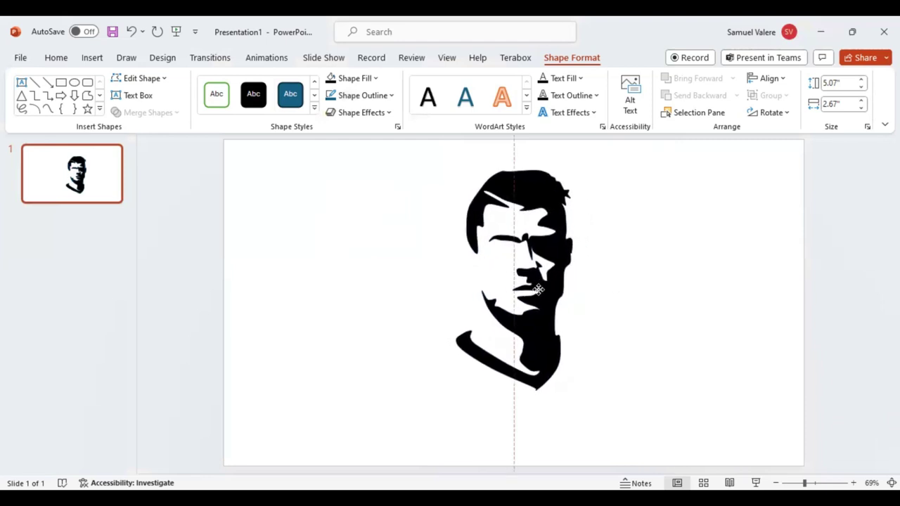
drag(532, 292, 536, 286)
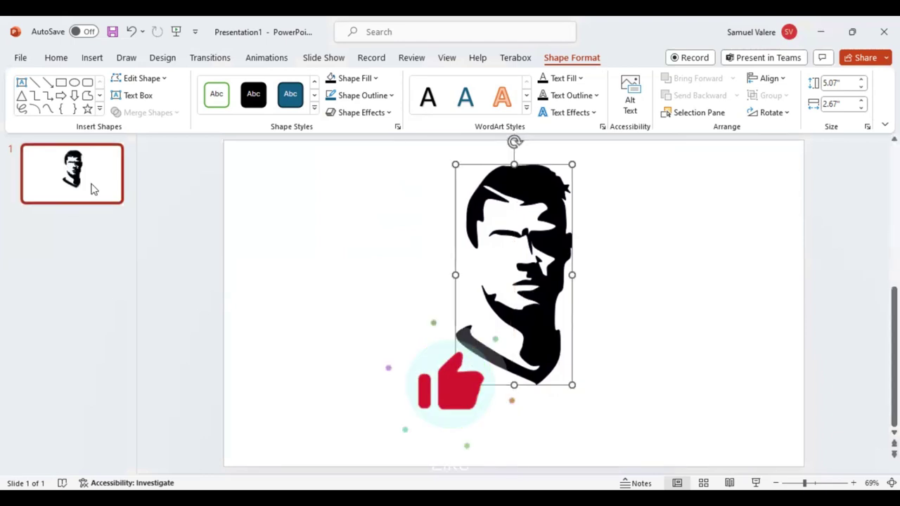
Draw a text box below the silhouette, type the caption CR7 and select it
click(138, 95)
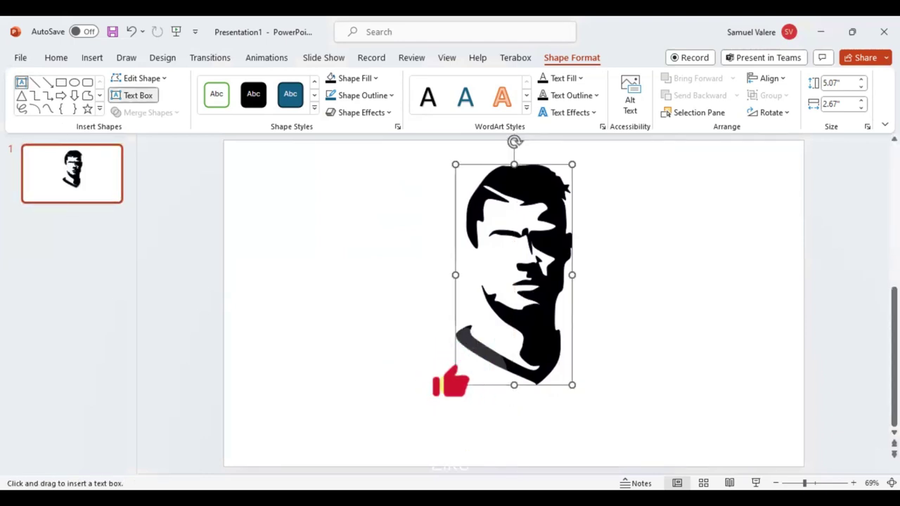
drag(425, 397, 637, 449)
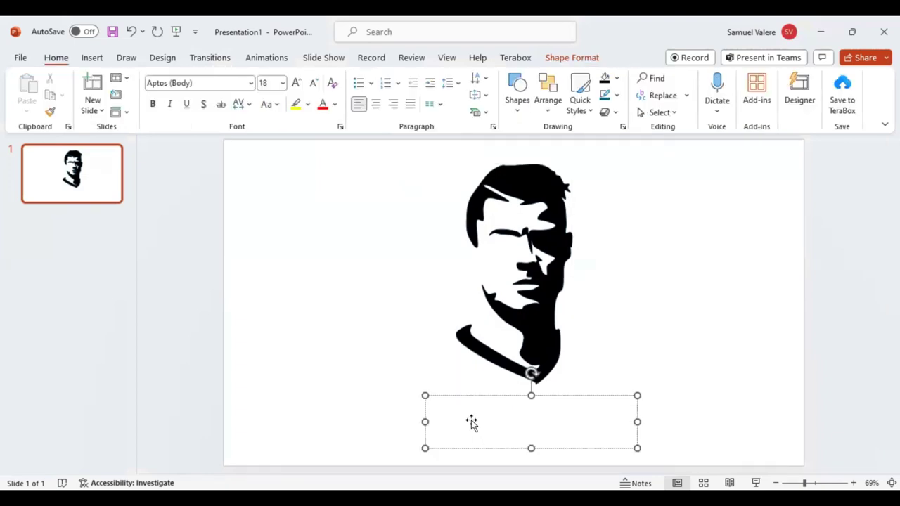
text(q)
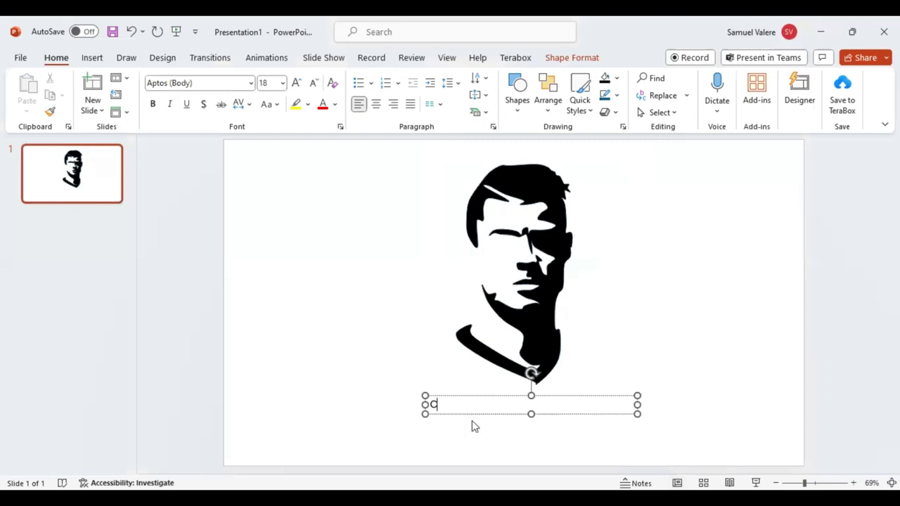
key(BackSpace)
text(CR)
text(7)
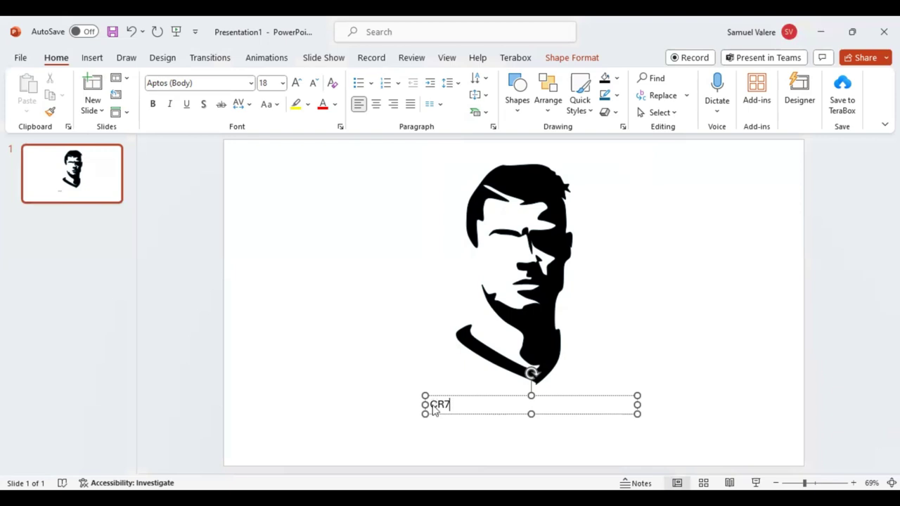
double_click(434, 408)
Set the CR7 caption to 60 pt in the Algerian font
click(542, 362)
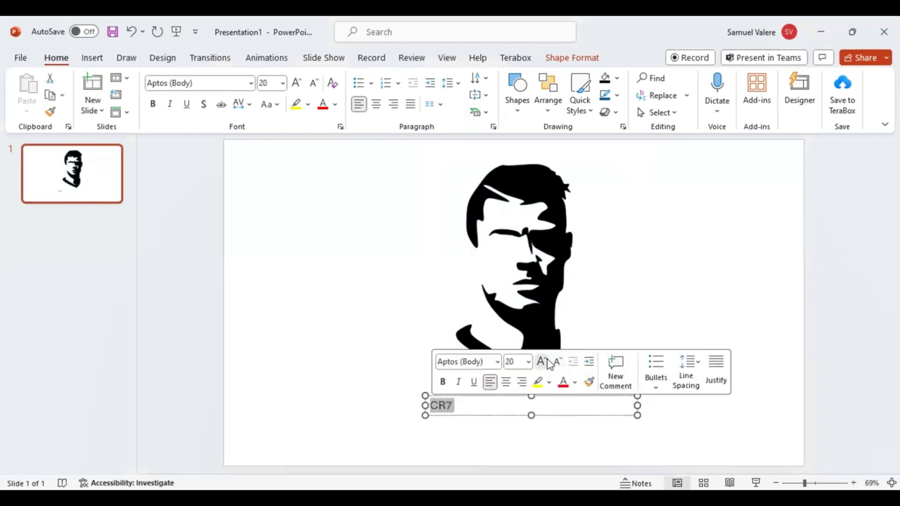
click(547, 362)
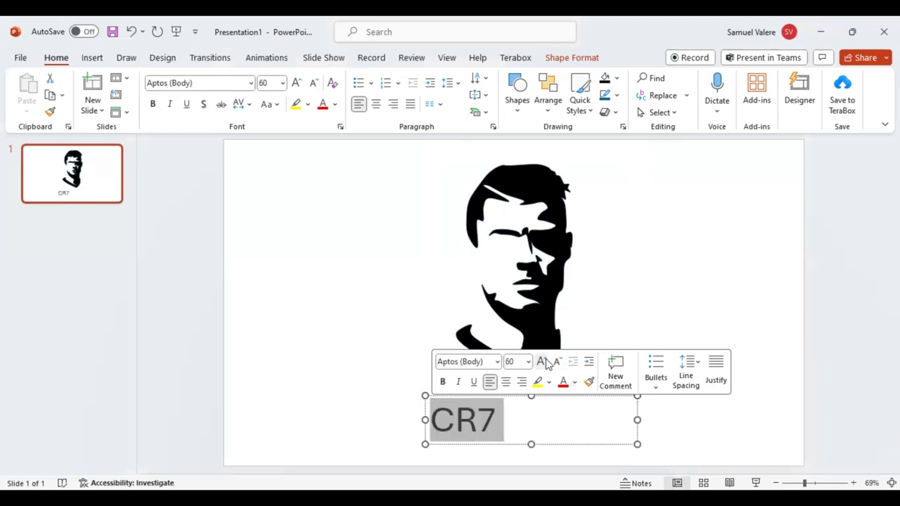
click(497, 362)
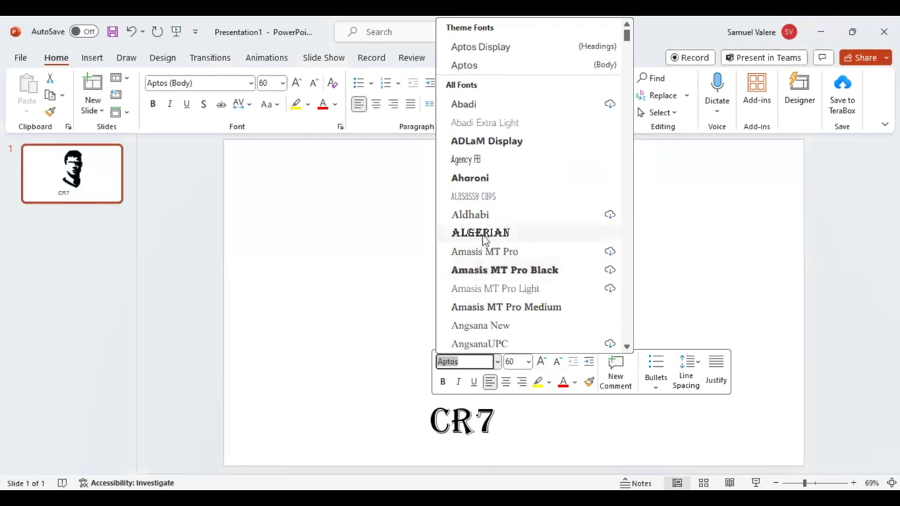
click(482, 238)
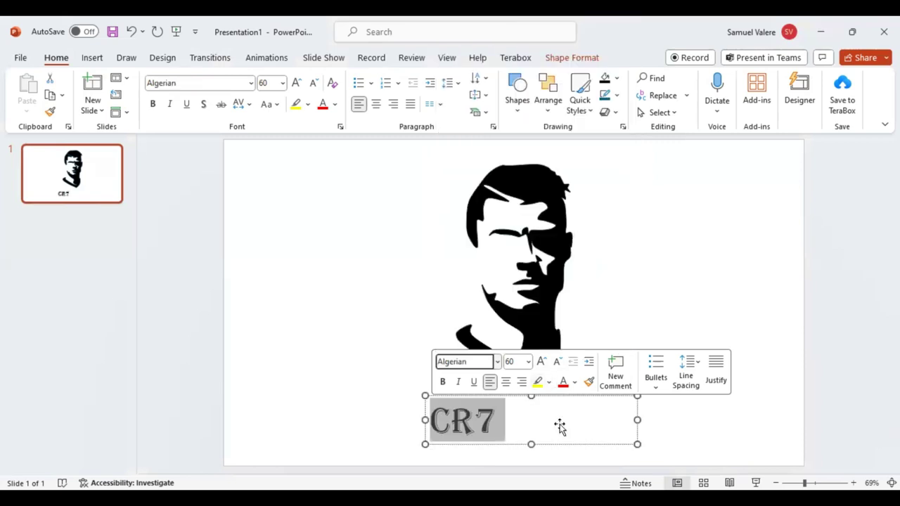
Move the CR7 caption so it sits centred directly beneath the silhouette
click(504, 431)
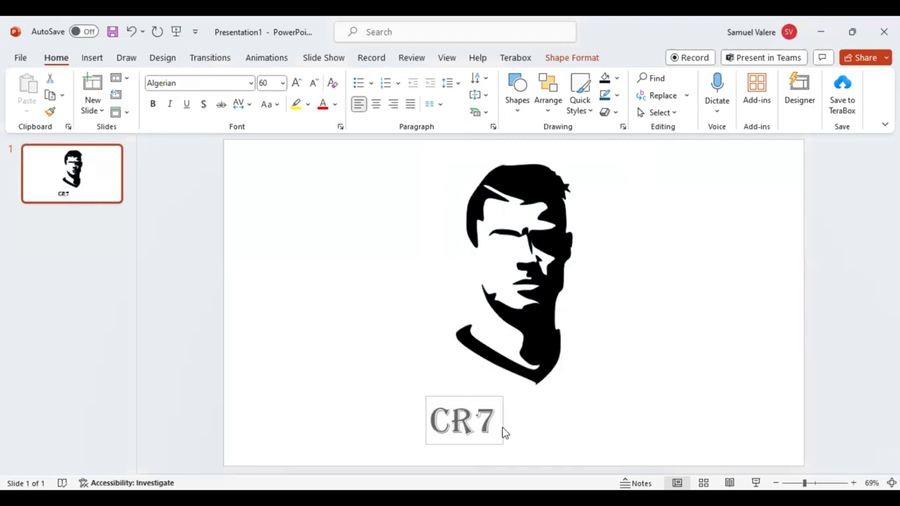
click(503, 432)
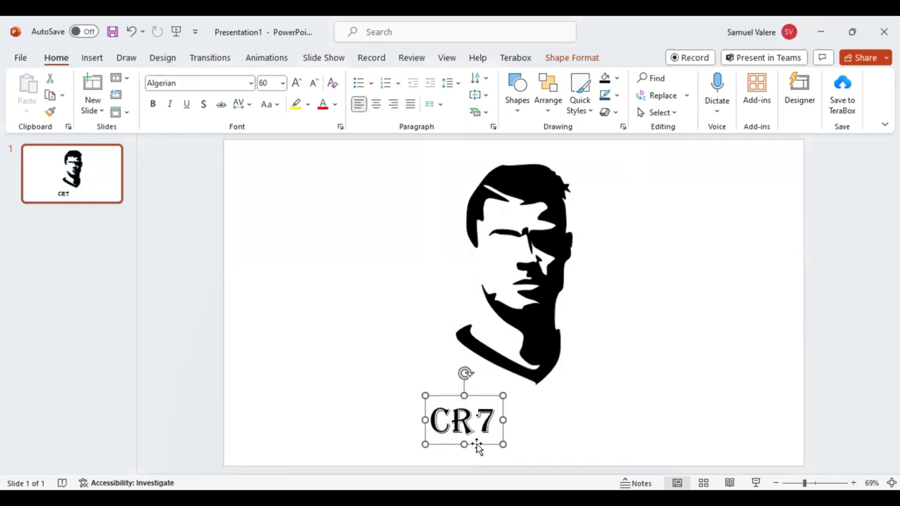
drag(476, 445, 551, 441)
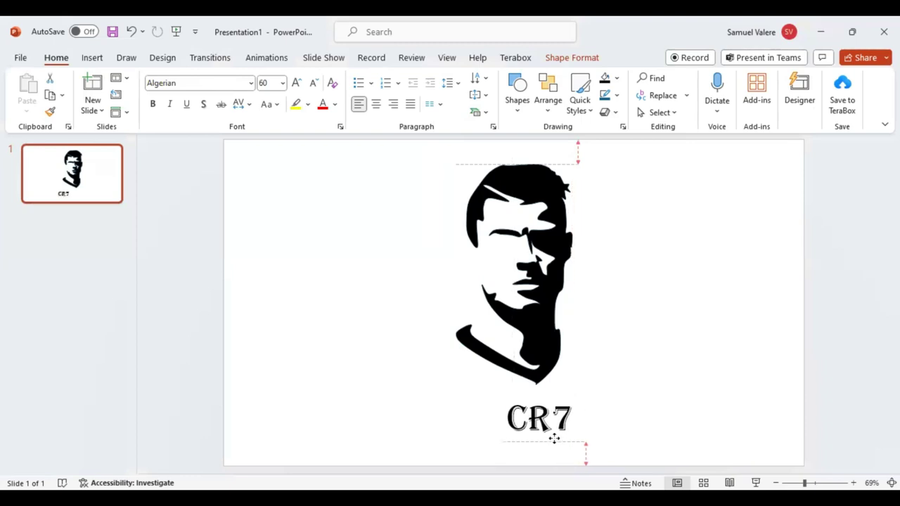
drag(551, 441, 548, 436)
Apply the Preset 2 shape effect to the black silhouette for a bevelled 3-D look
click(555, 274)
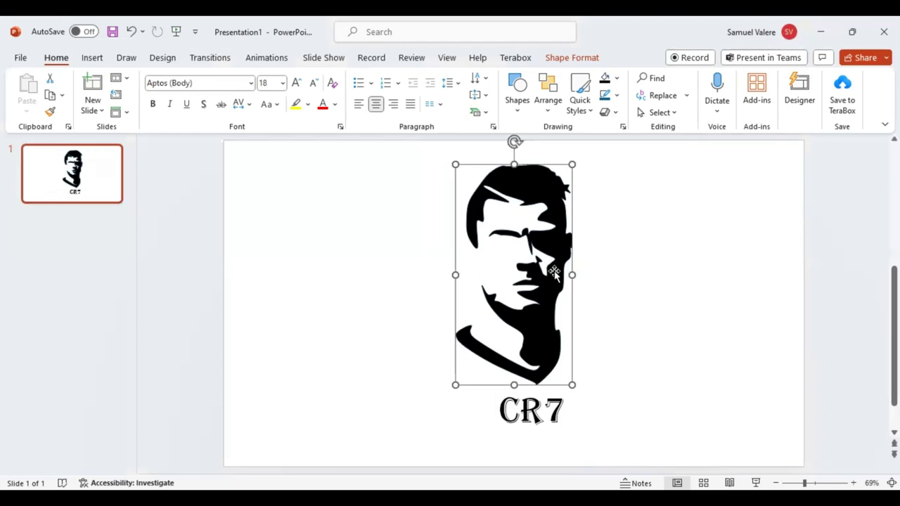
click(574, 59)
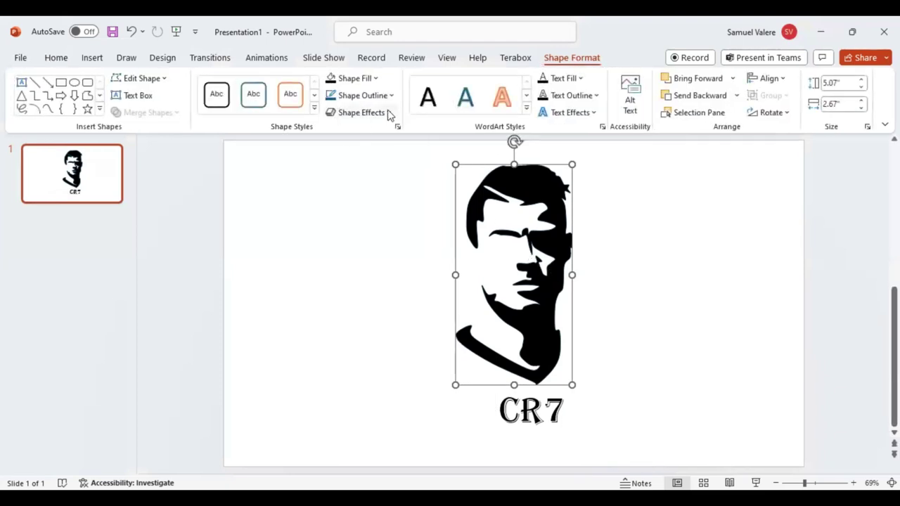
click(387, 113)
mouse_move(402, 135)
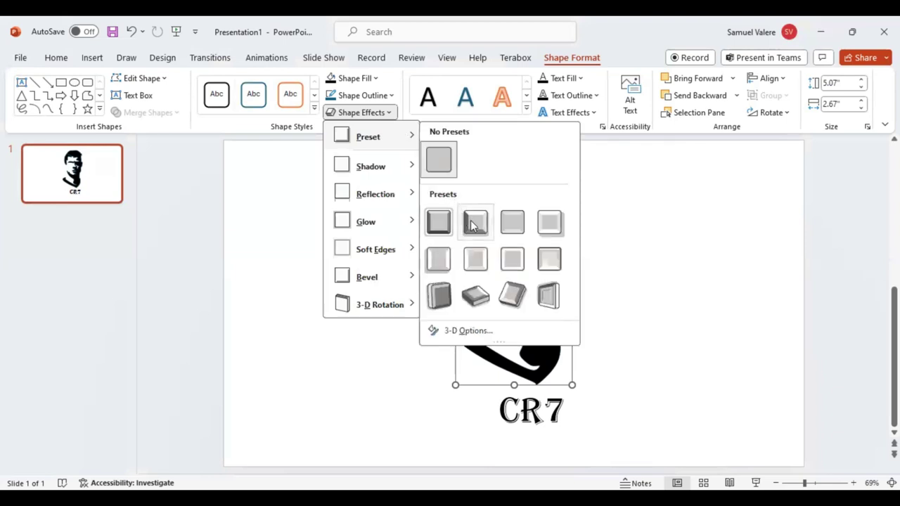
click(472, 223)
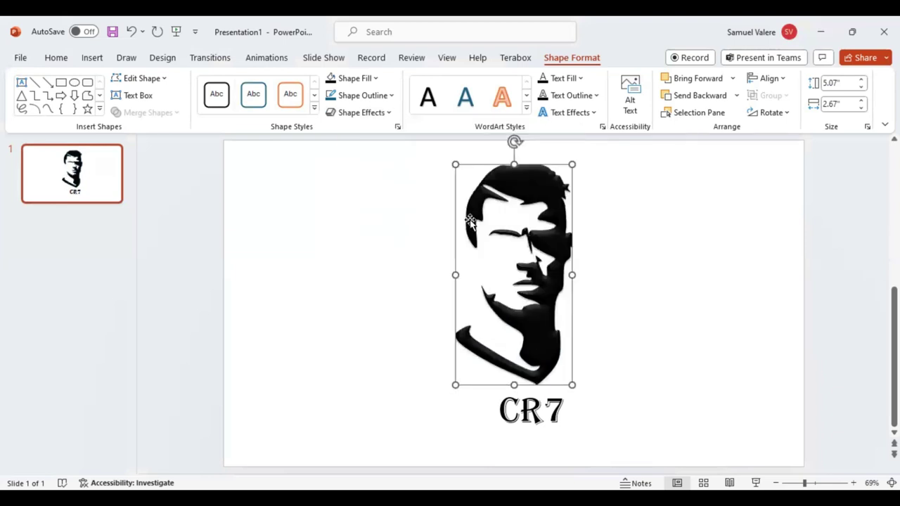